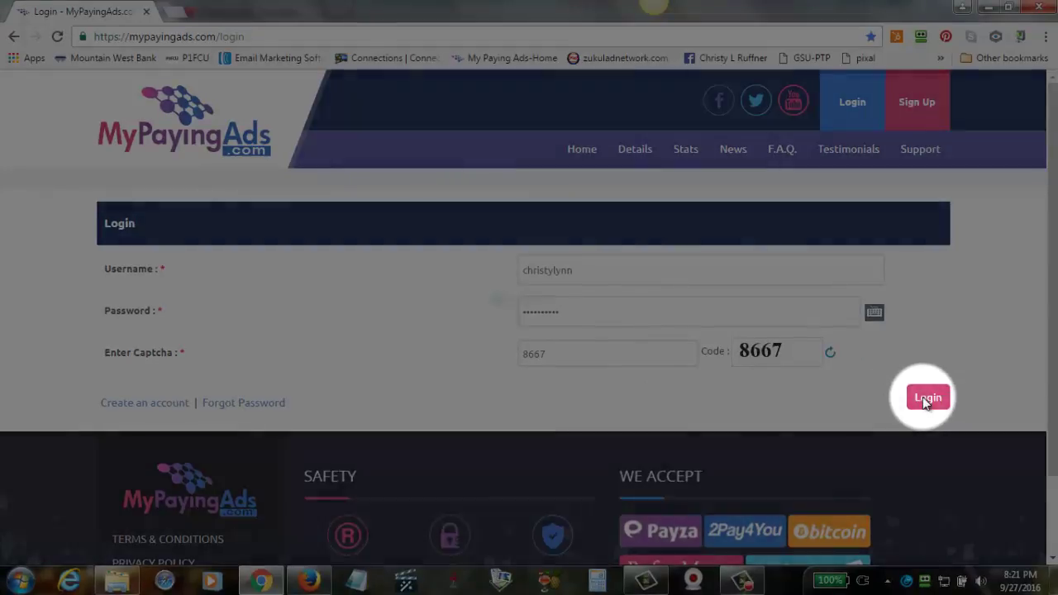
Log in with the filled-in credentials and captcha, and continue past the login ad to the MyPayingAds member area
click(924, 401)
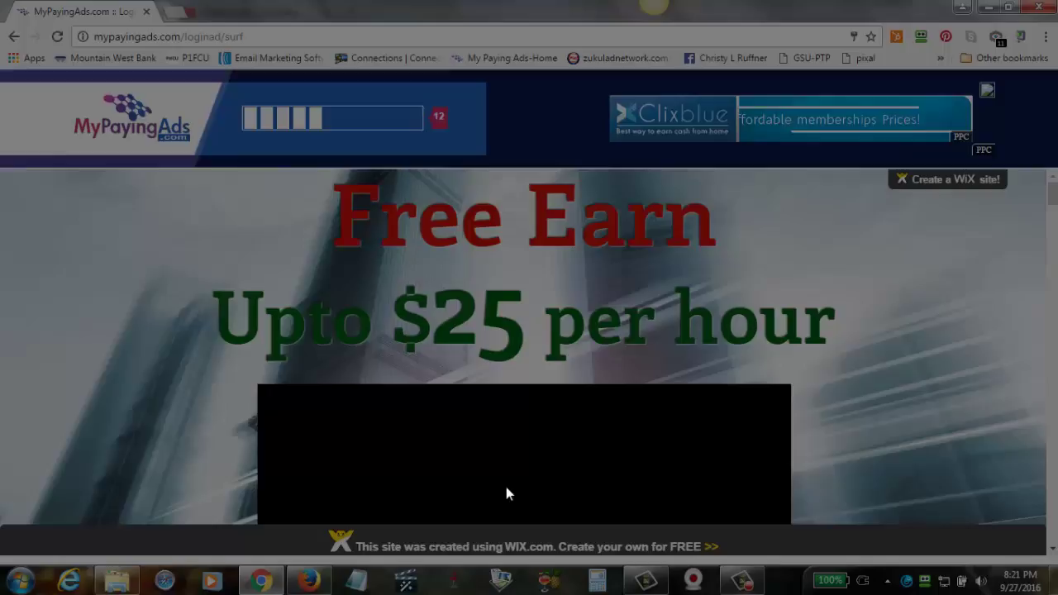
click(507, 493)
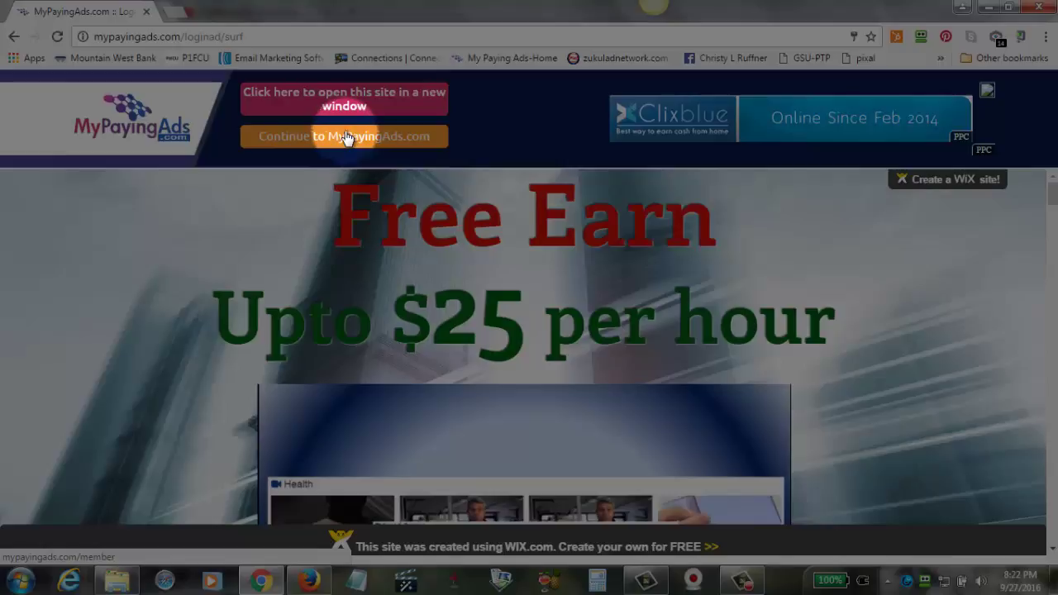
click(347, 139)
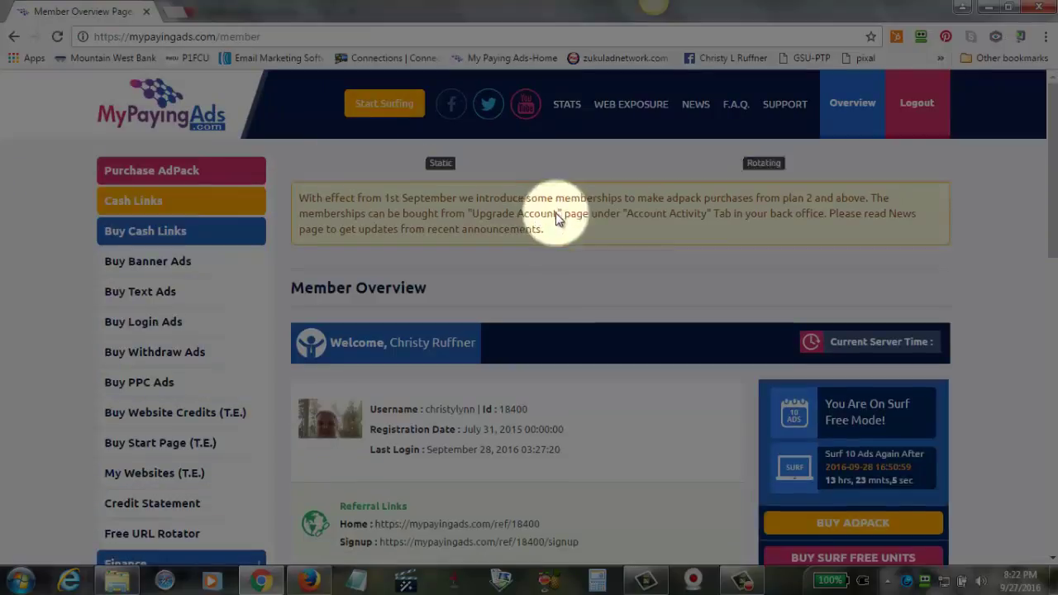
Open the member support page and request a new support ticket
scroll(680, 303, down, 1)
scroll(680, 303, down, 1)
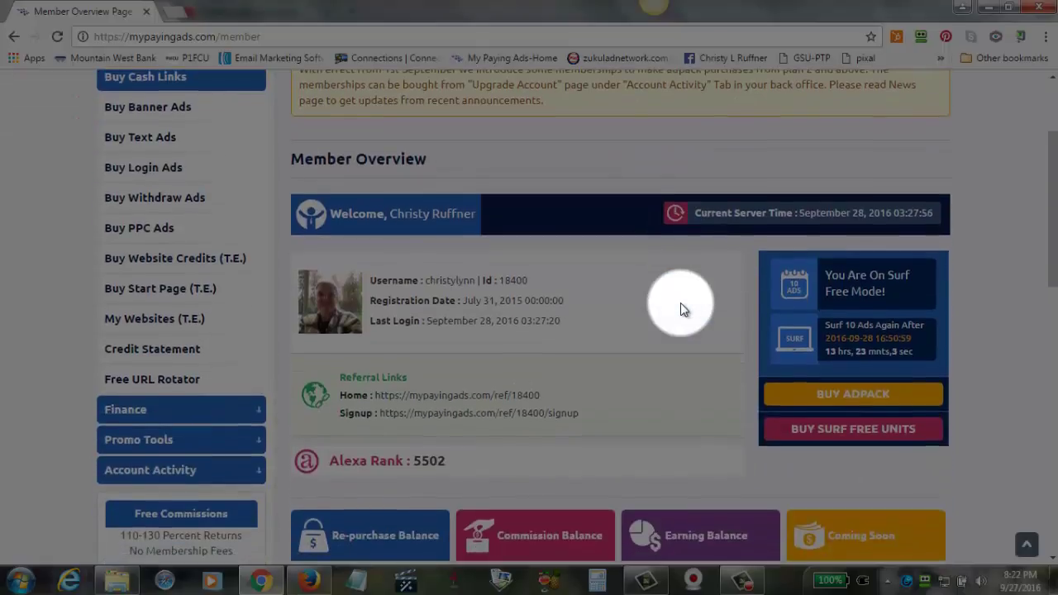
scroll(680, 303, up, 2)
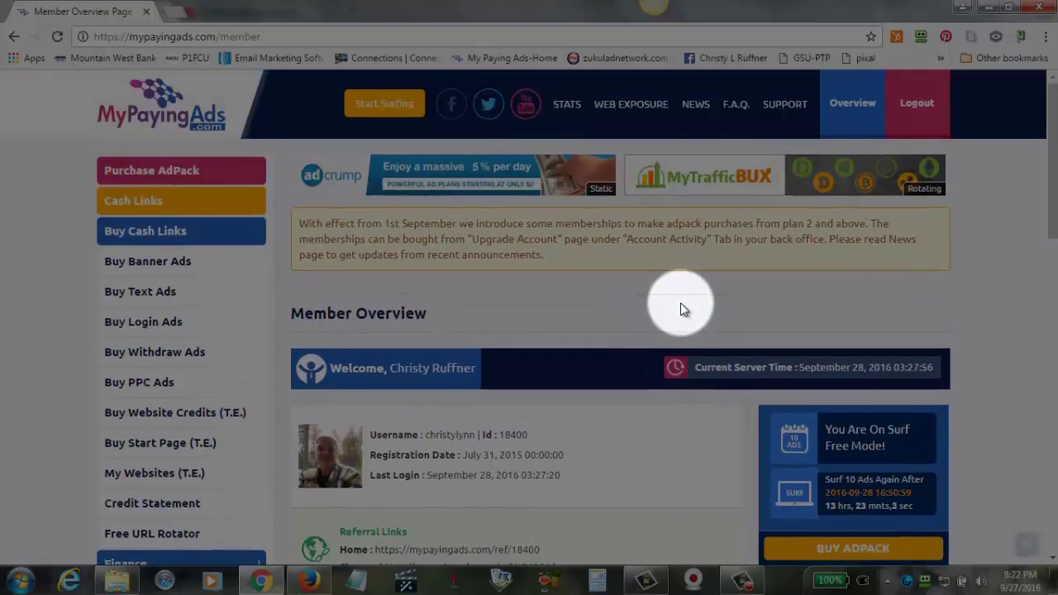
click(784, 108)
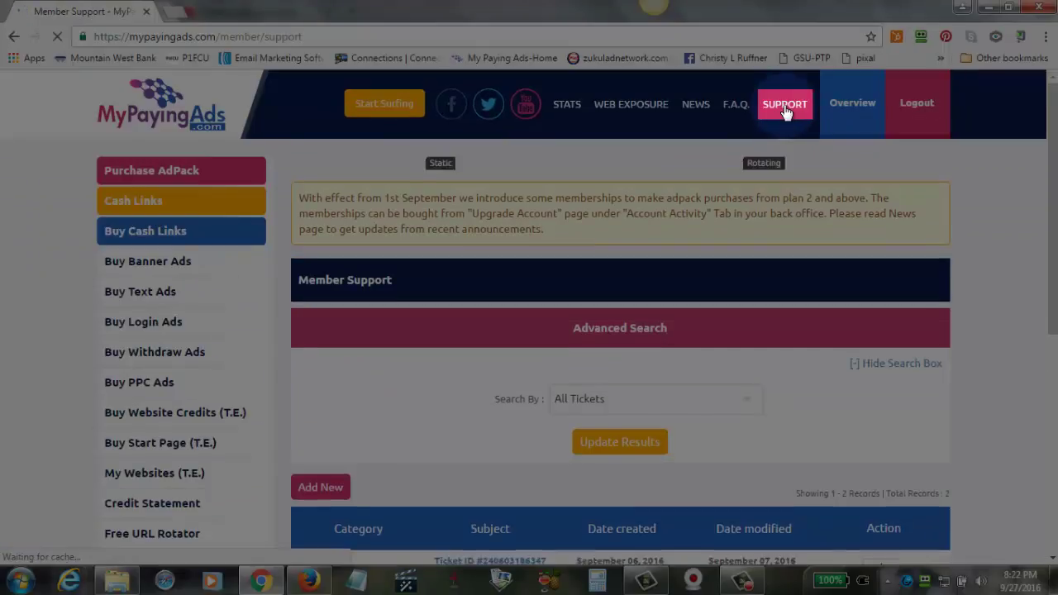
scroll(434, 409, down, 3)
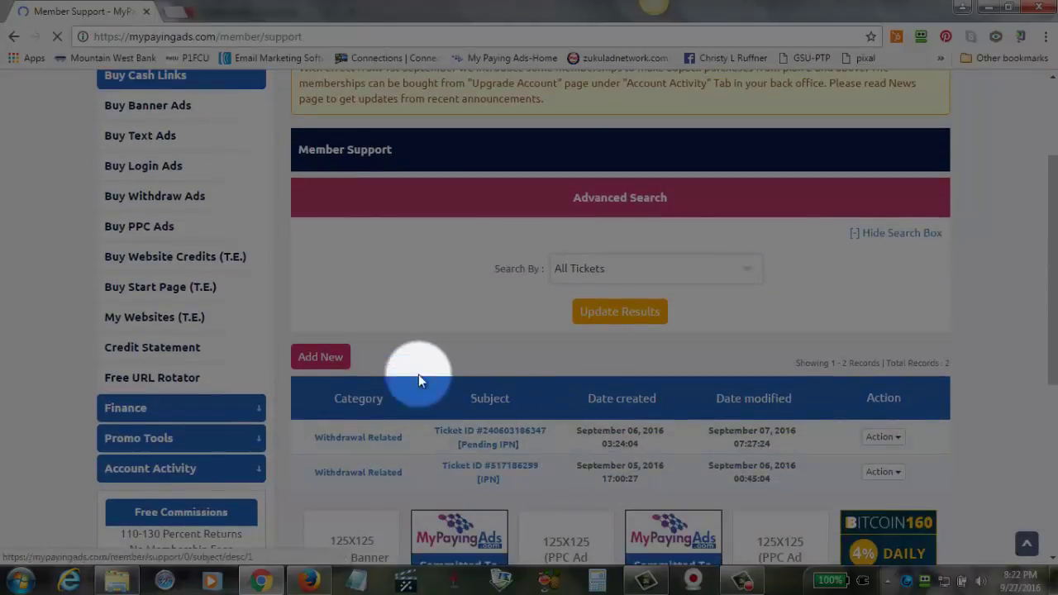
click(317, 363)
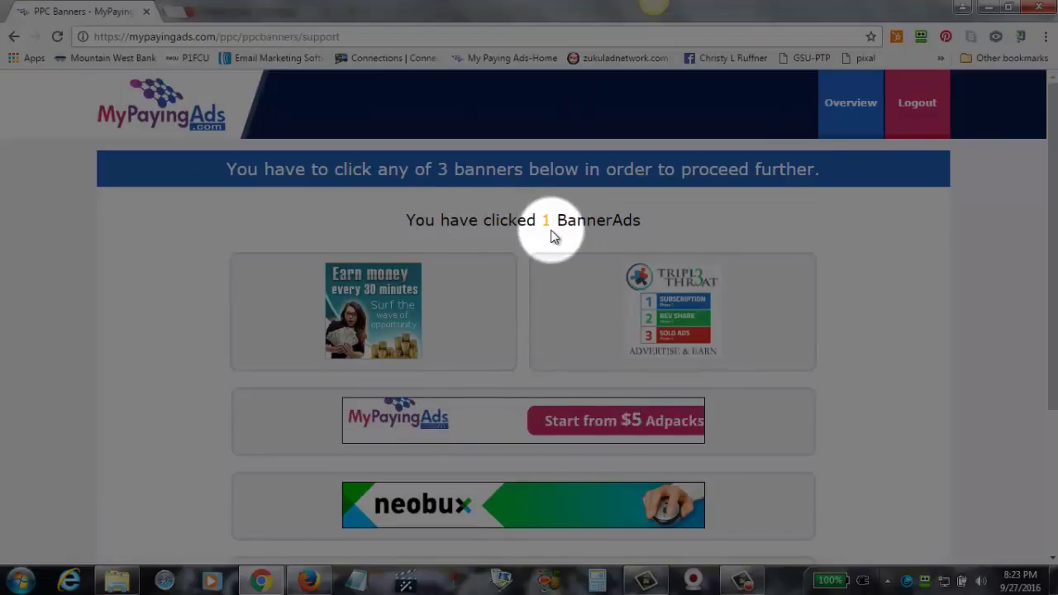
Visit the remaining required PPC banner ads, including the Moon Bitcoin banner, to proceed to member support
scroll(540, 351, down, 2)
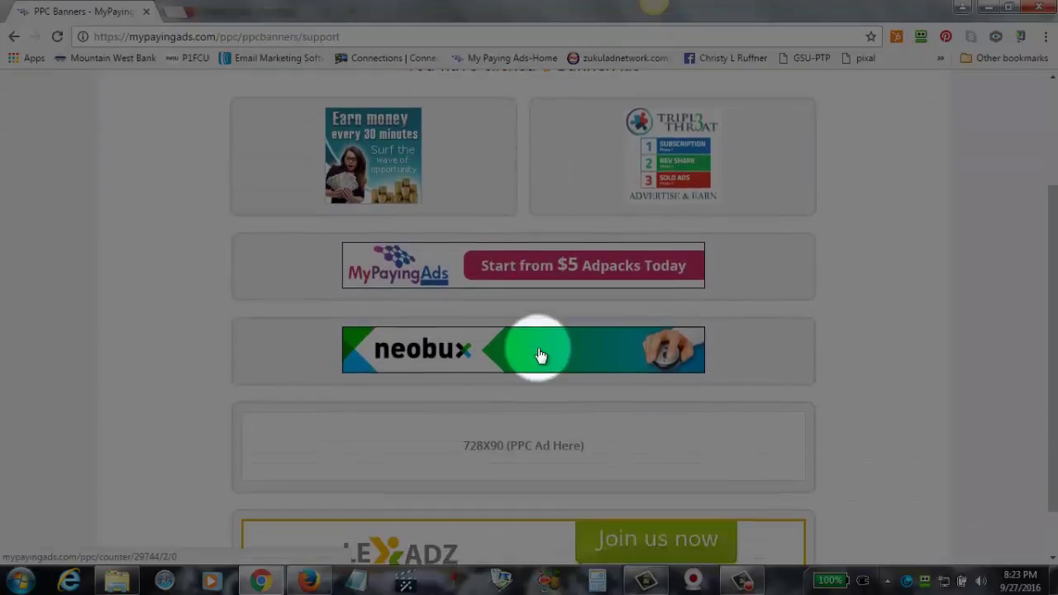
scroll(513, 372, down, 1)
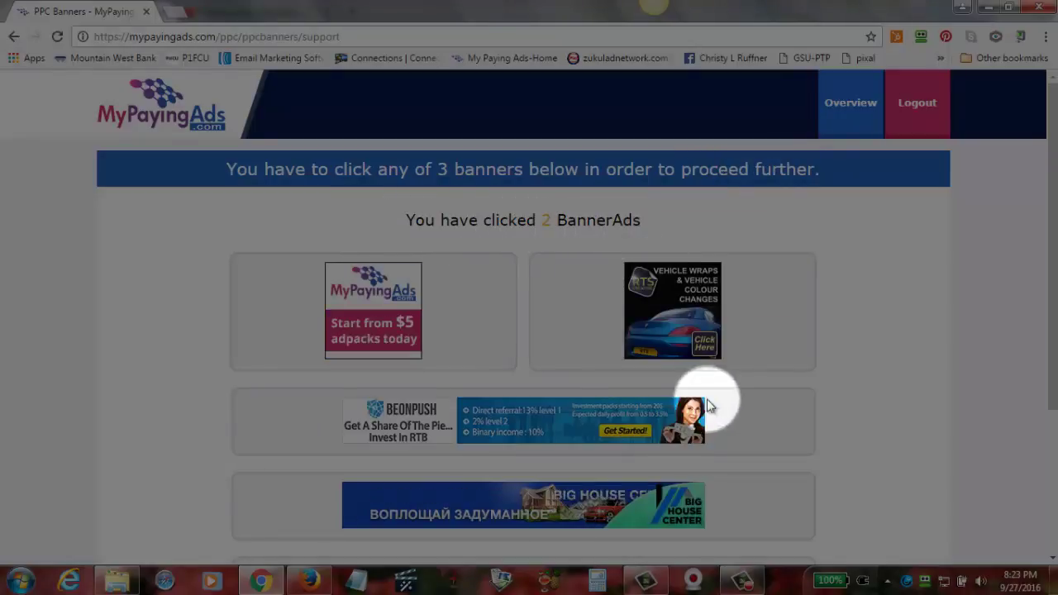
scroll(610, 359, down, 2)
scroll(611, 362, down, 1)
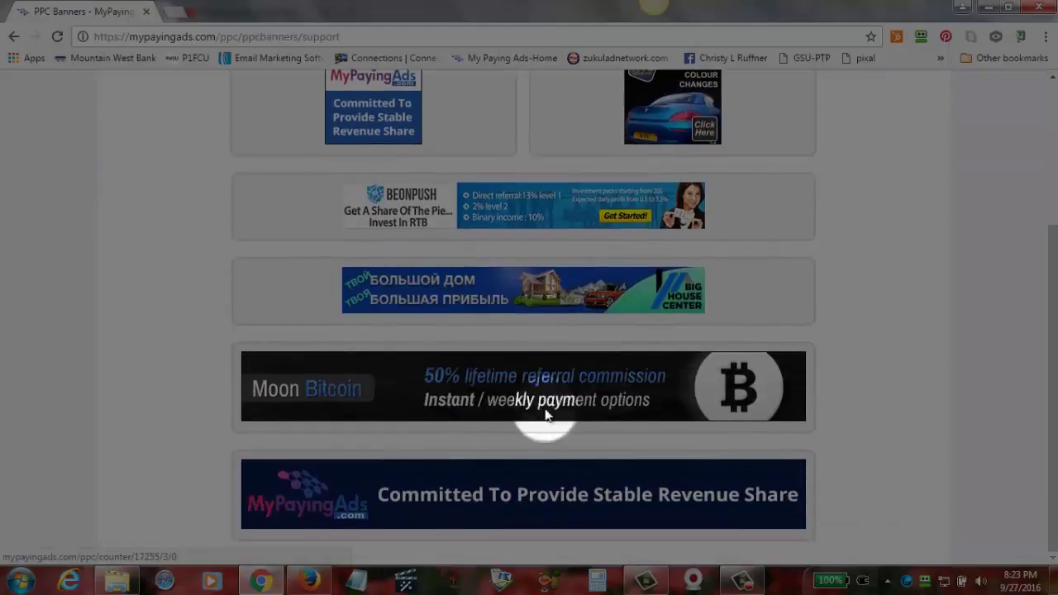
click(527, 378)
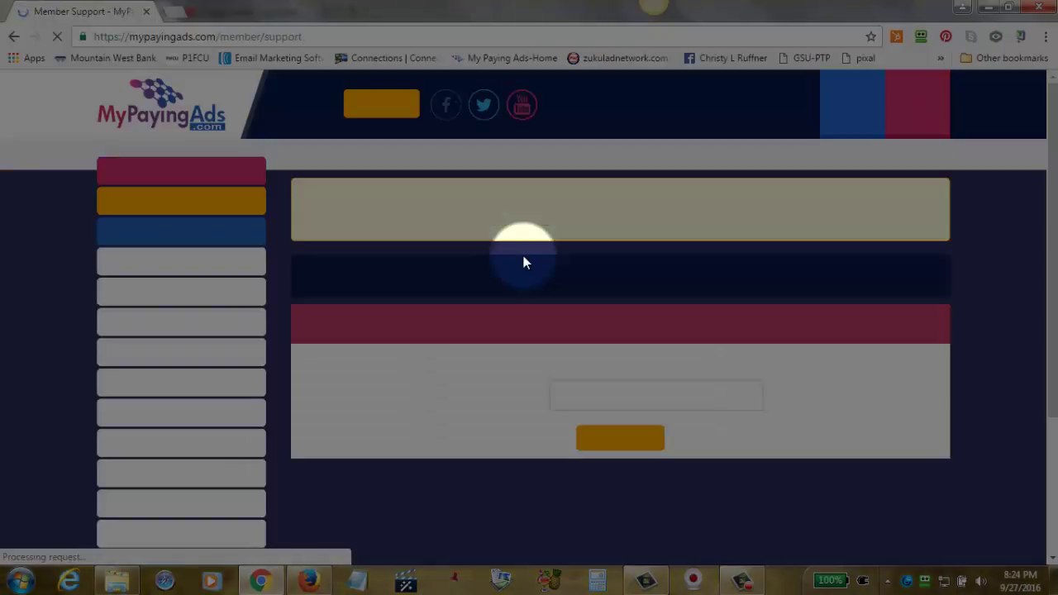
Add a new support ticket and set its category to Seed Money Balance Crediting
scroll(477, 485, down, 1)
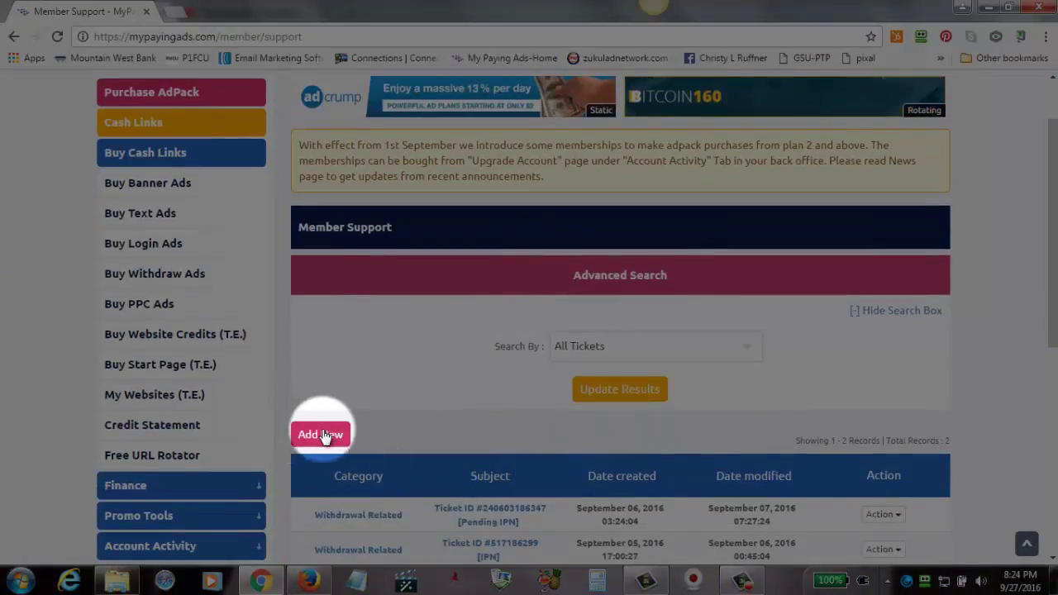
click(323, 438)
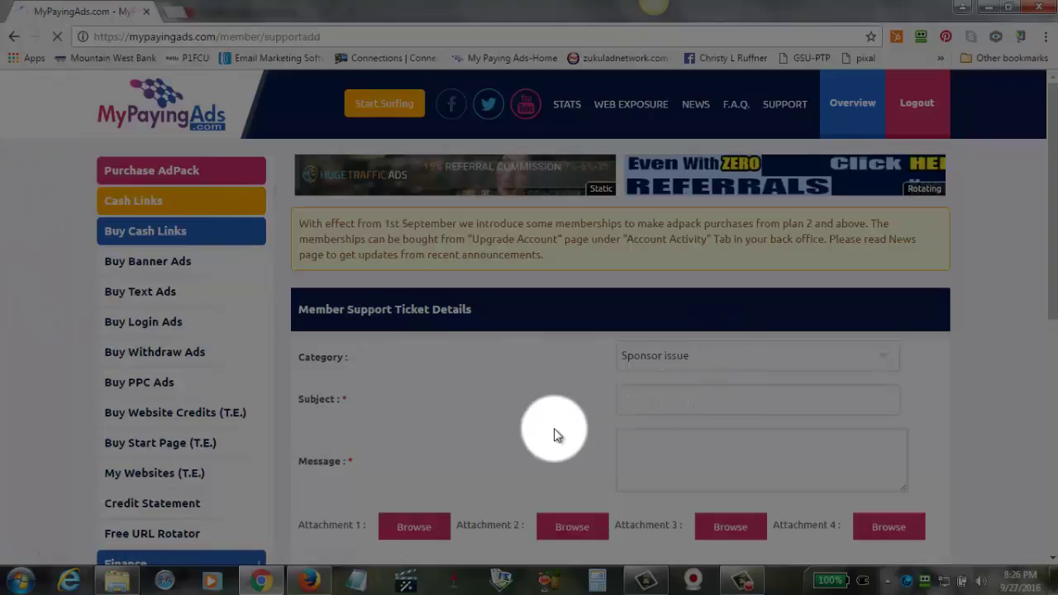
scroll(554, 428, down, 1)
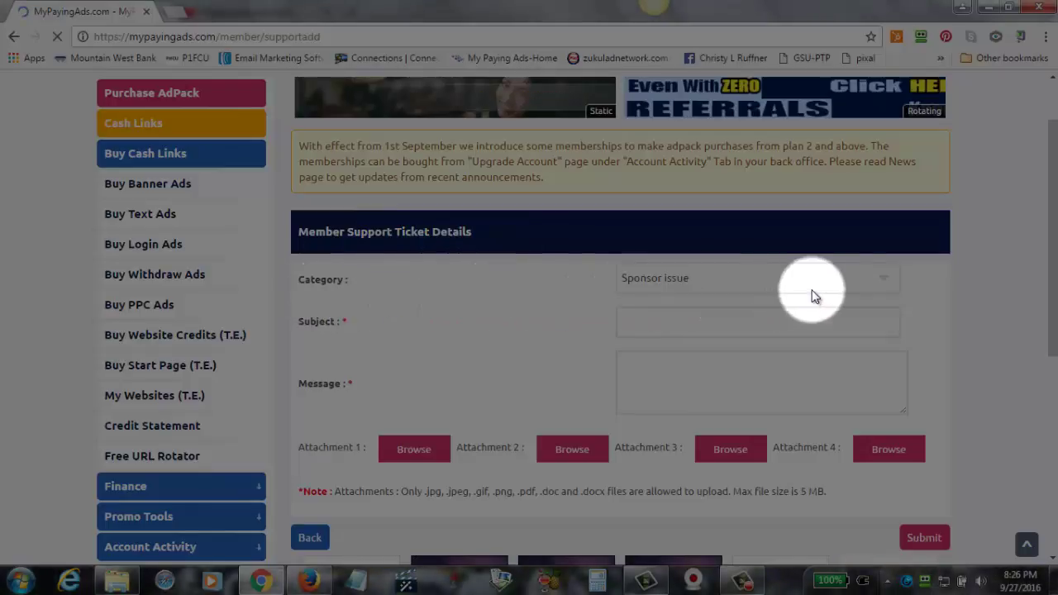
click(882, 281)
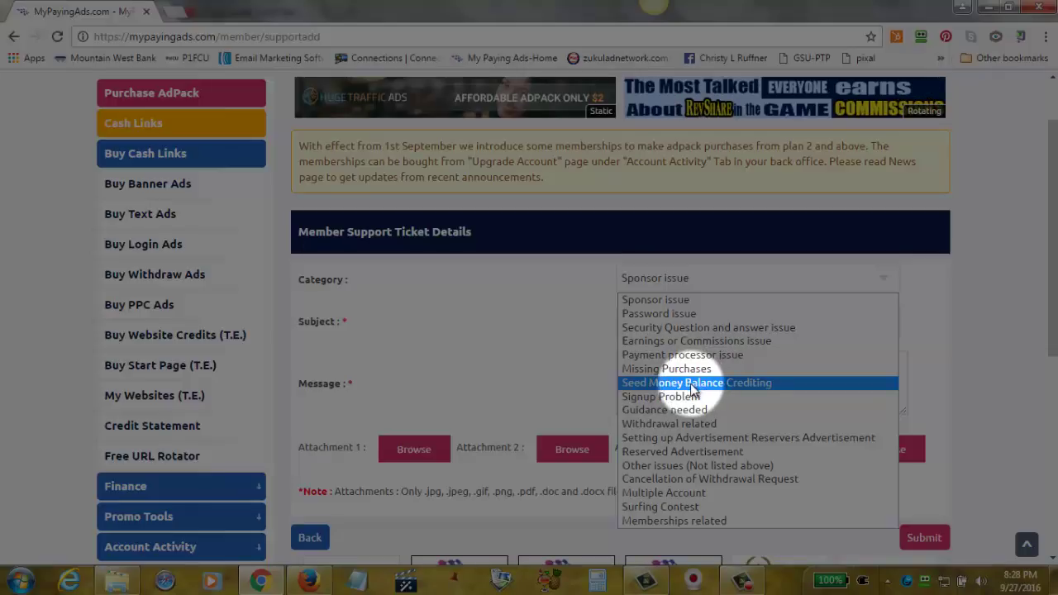
click(692, 384)
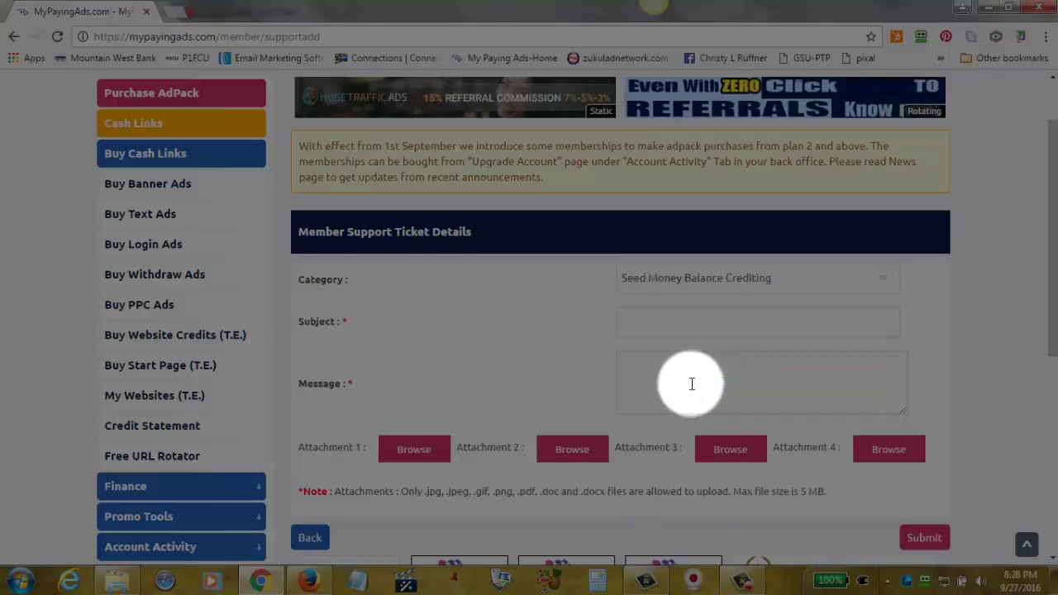
Enter the ticket subject "Transferring money from PayPal to my preferred Processor"
click(650, 325)
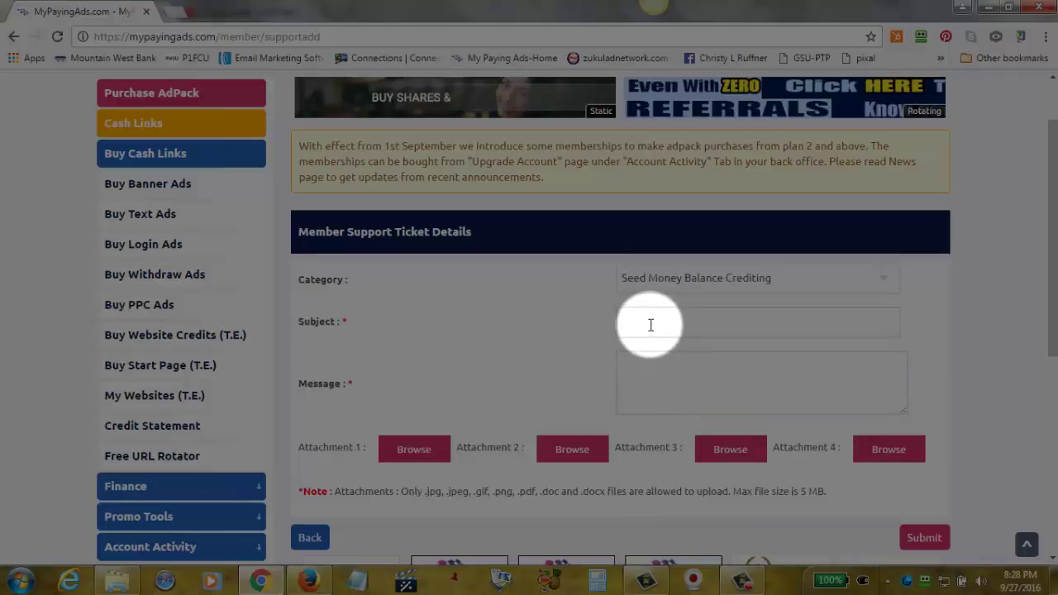
text(Transf)
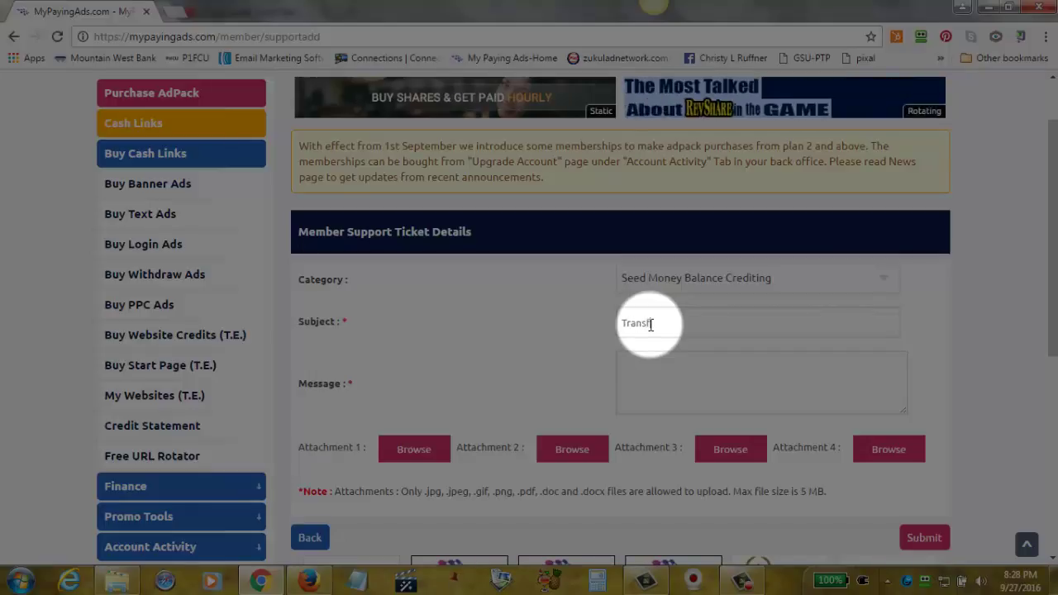
text(er)
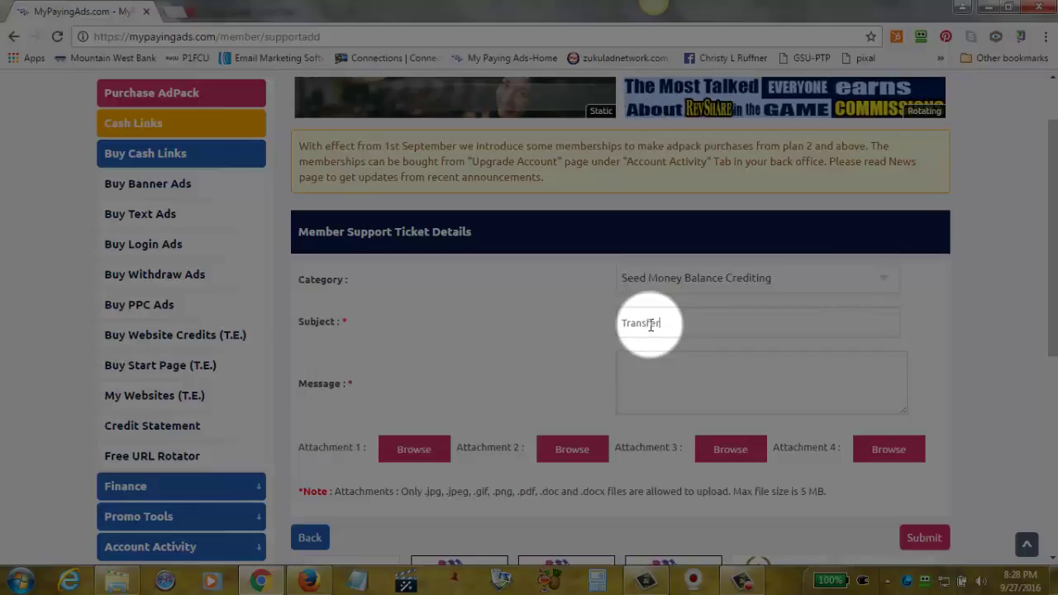
text(ring mon)
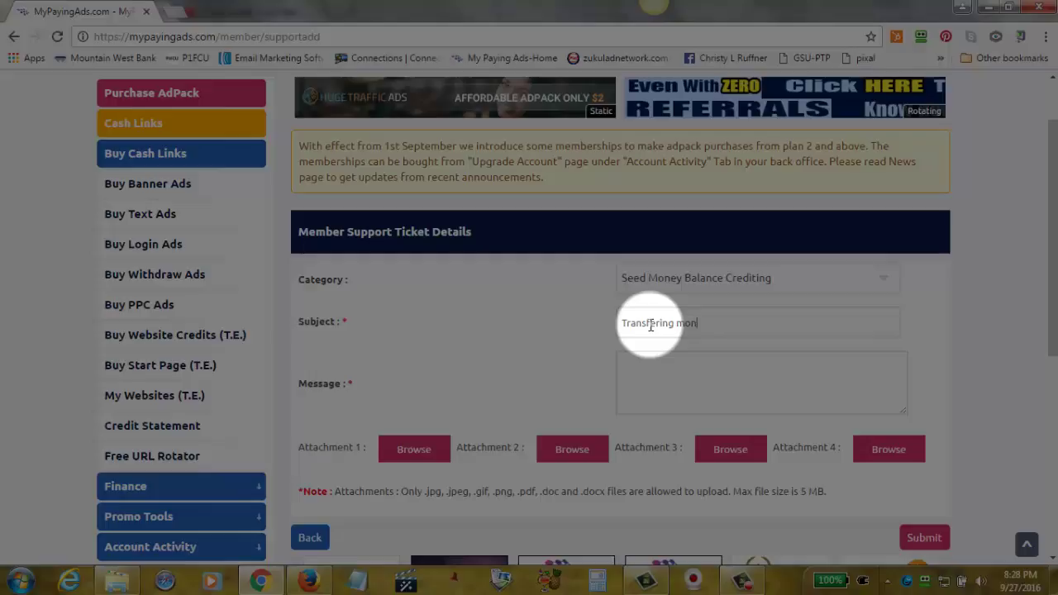
text(ey from P)
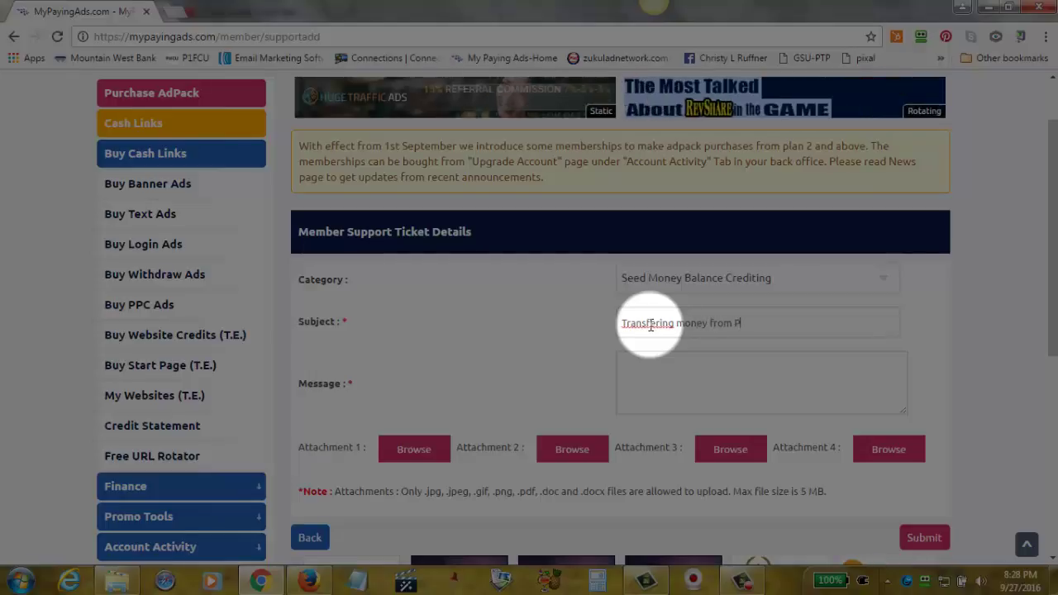
text(ayPal to )
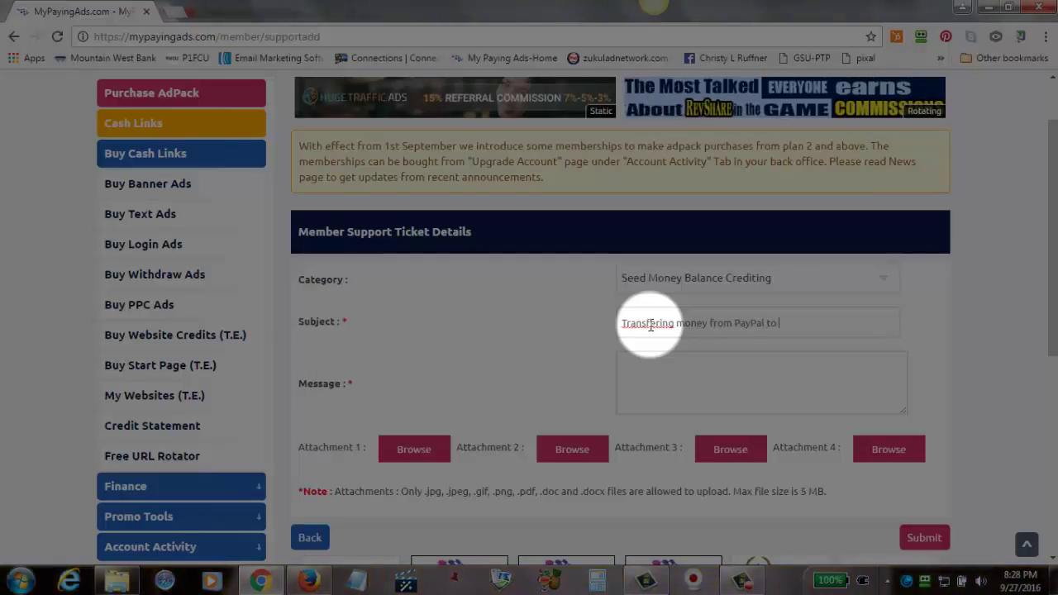
text(my prefer)
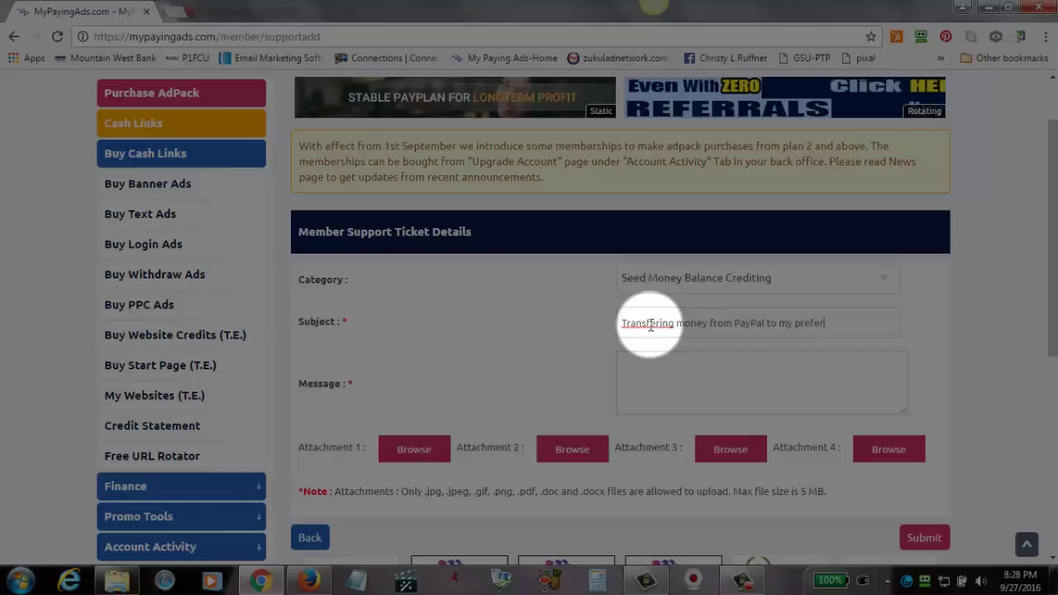
text(red Proc)
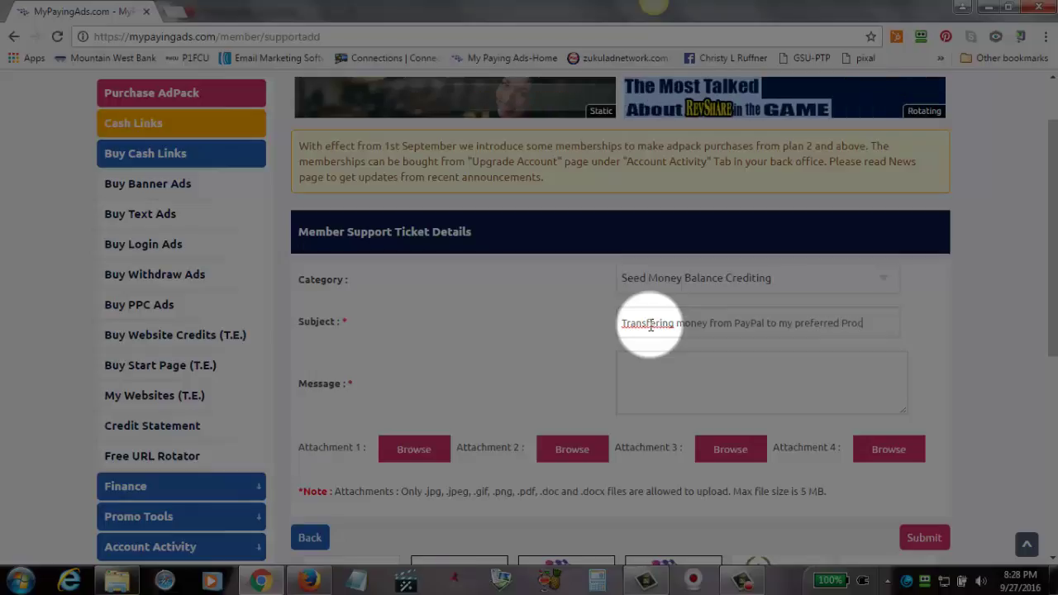
text(essor)
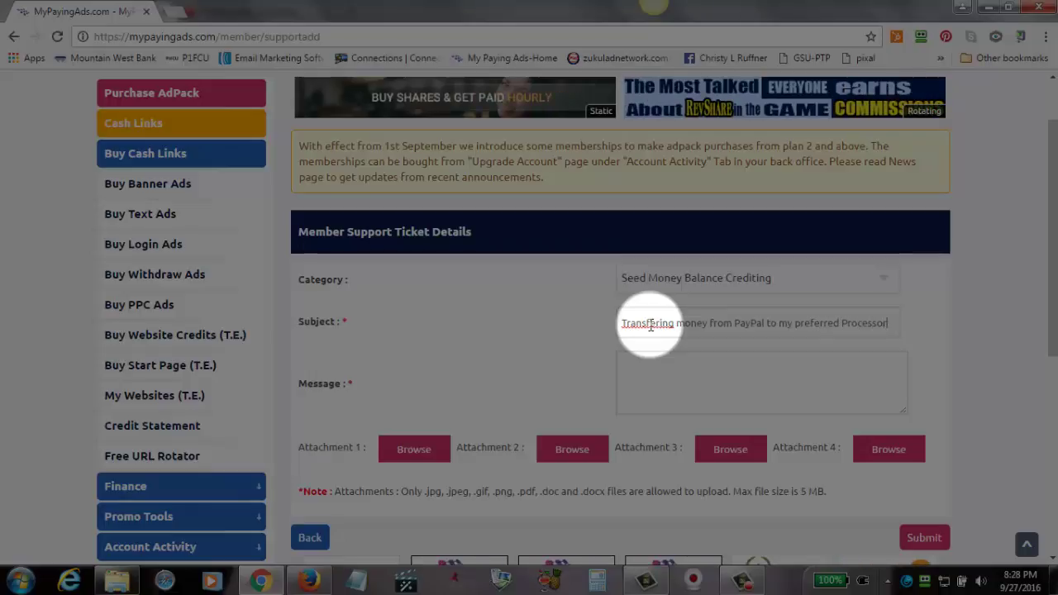
click(652, 324)
text(r)
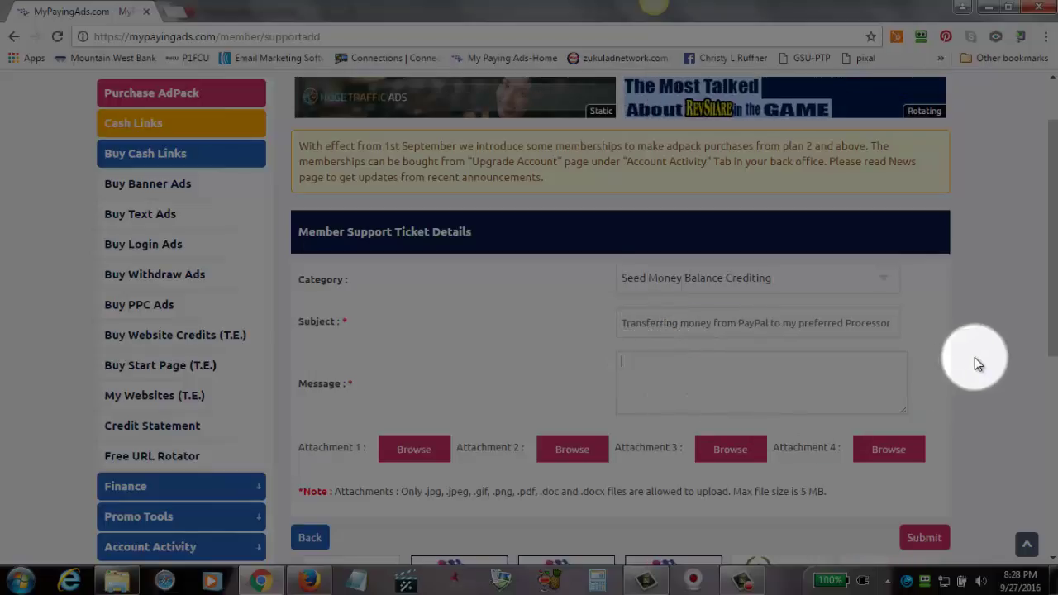
Enter the ticket message "I need assistance with moving my seed money from PayPal to my processor."
text(I need)
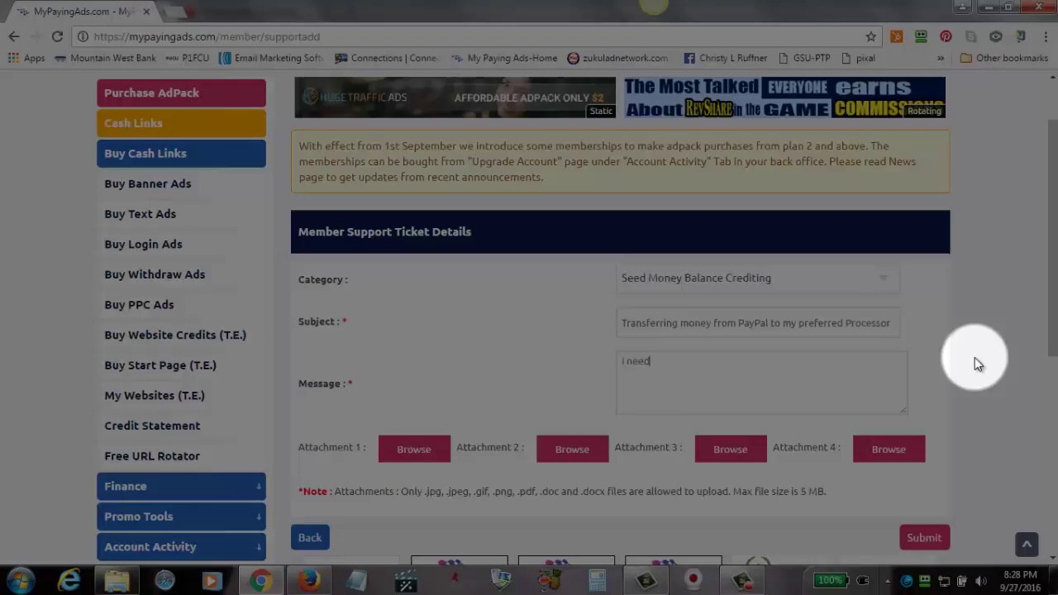
text( assistance)
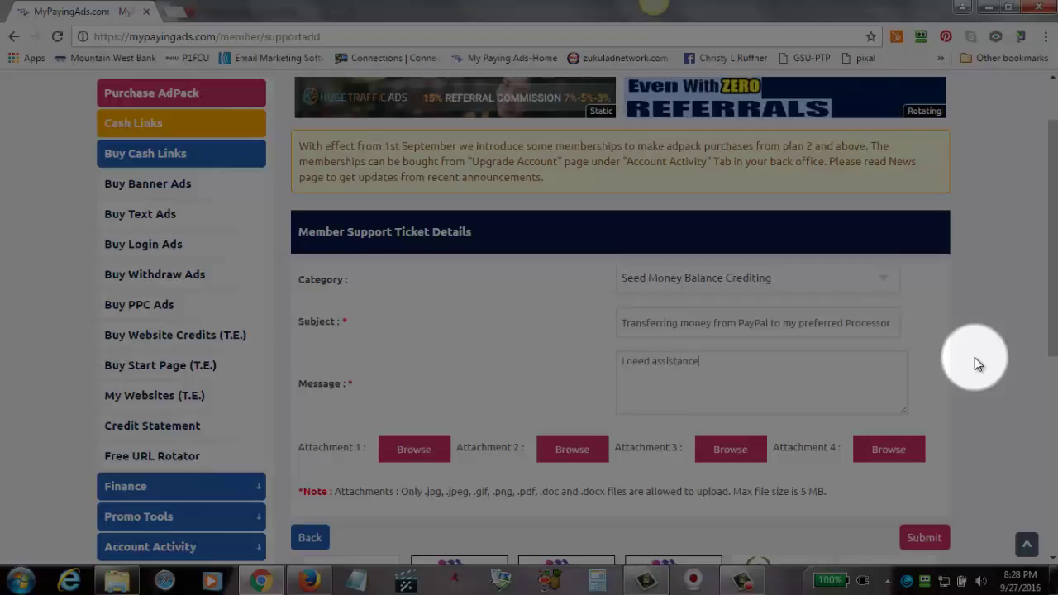
text( with moving )
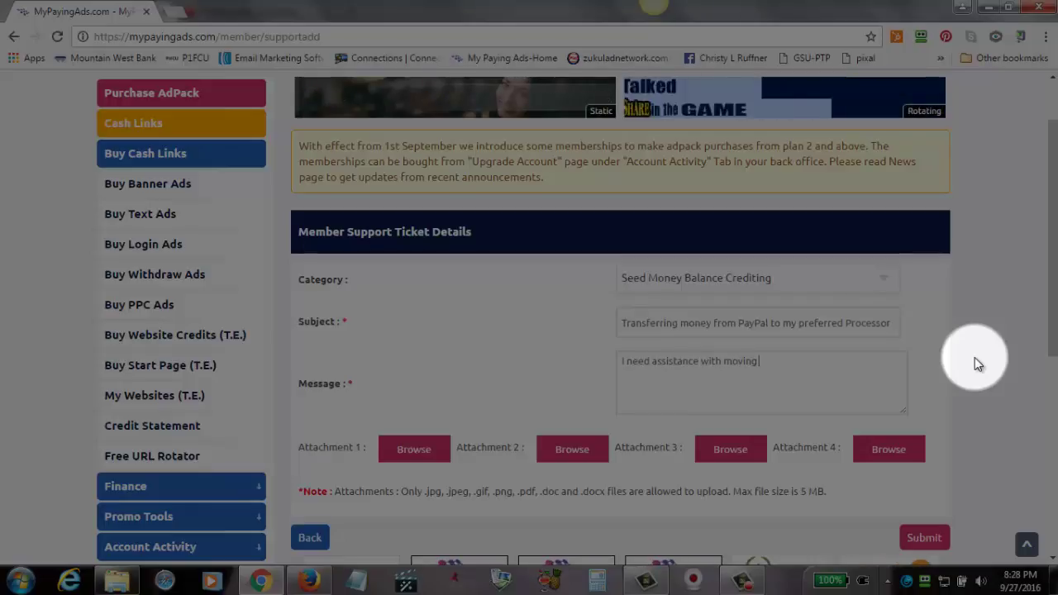
text(my seed )
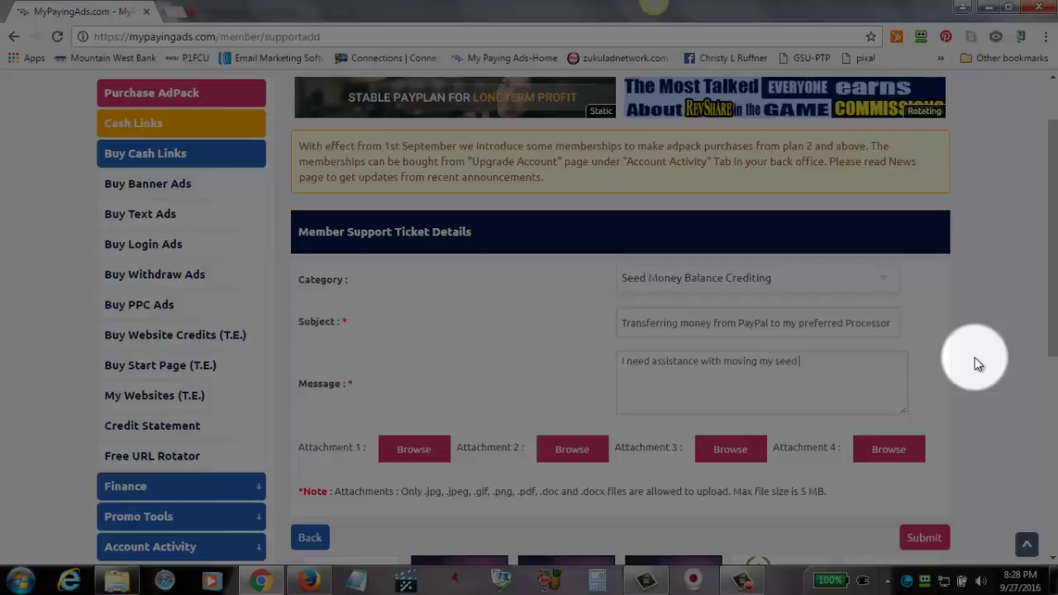
text(money fro)
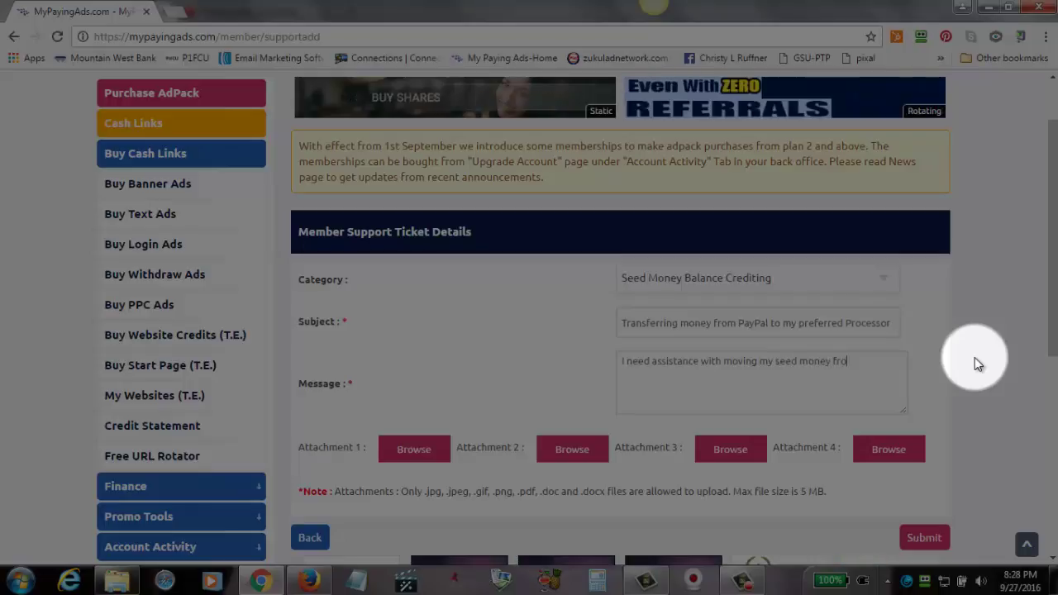
text(m Pay)
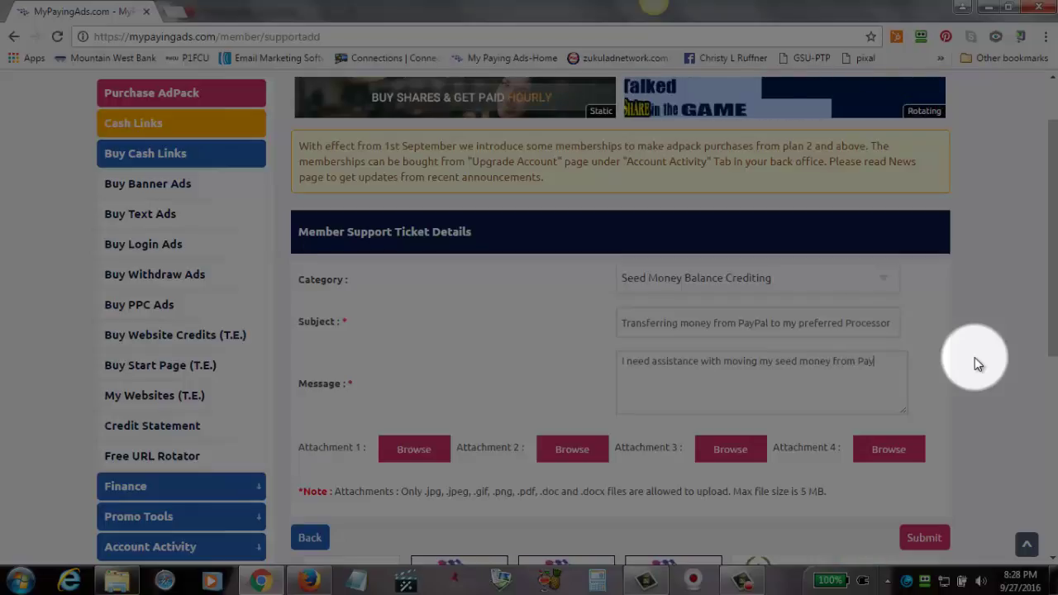
text(Pal )
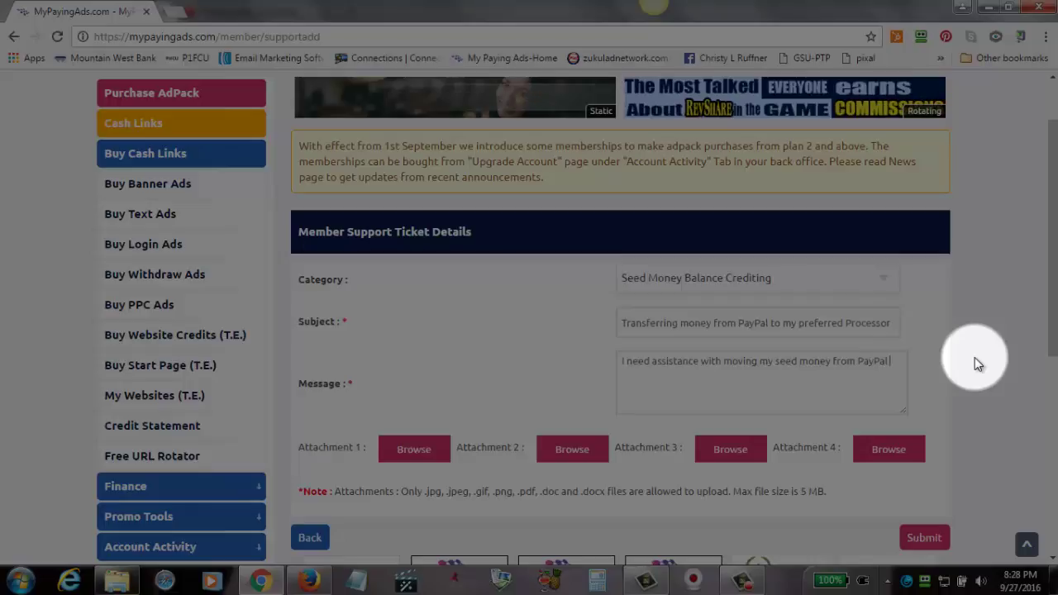
text(to my pro)
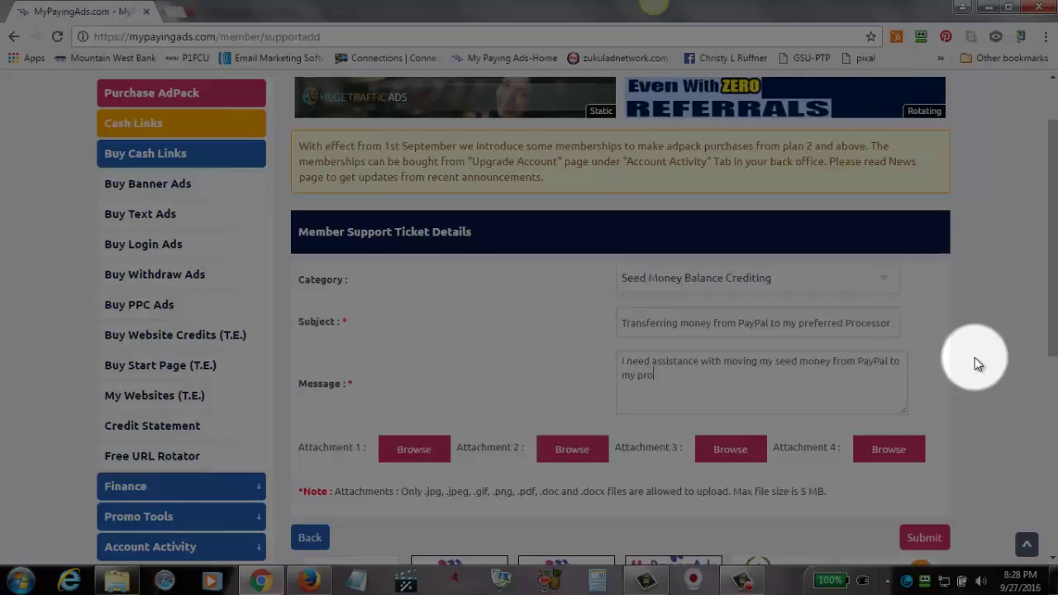
text(cessor.)
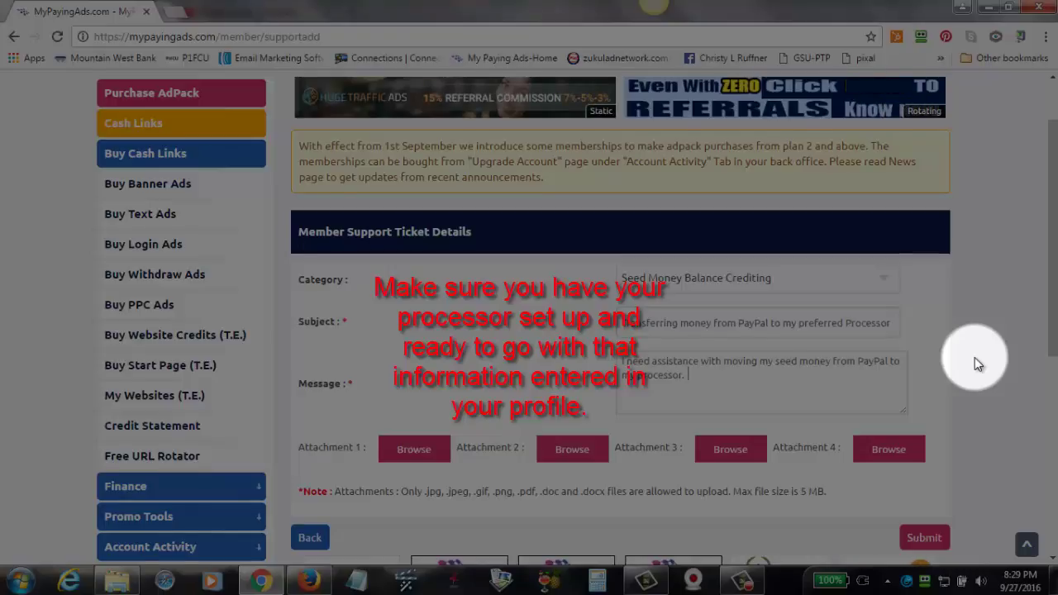
Leave the new ticket form without submitting it and return to the Member Support ticket list
scroll(974, 359, down, 3)
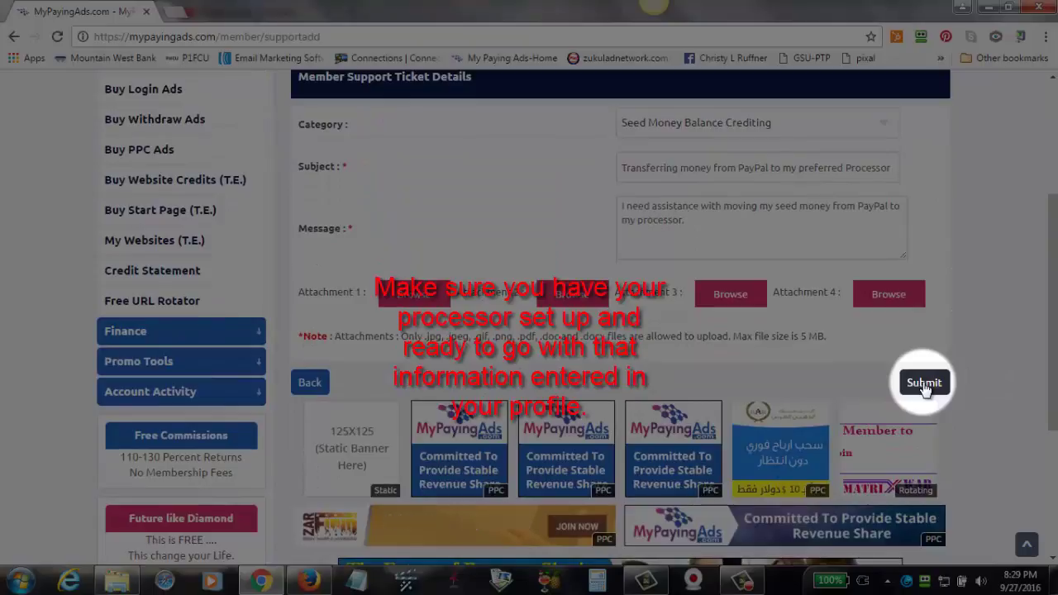
scroll(975, 330, up, 2)
scroll(974, 334, up, 2)
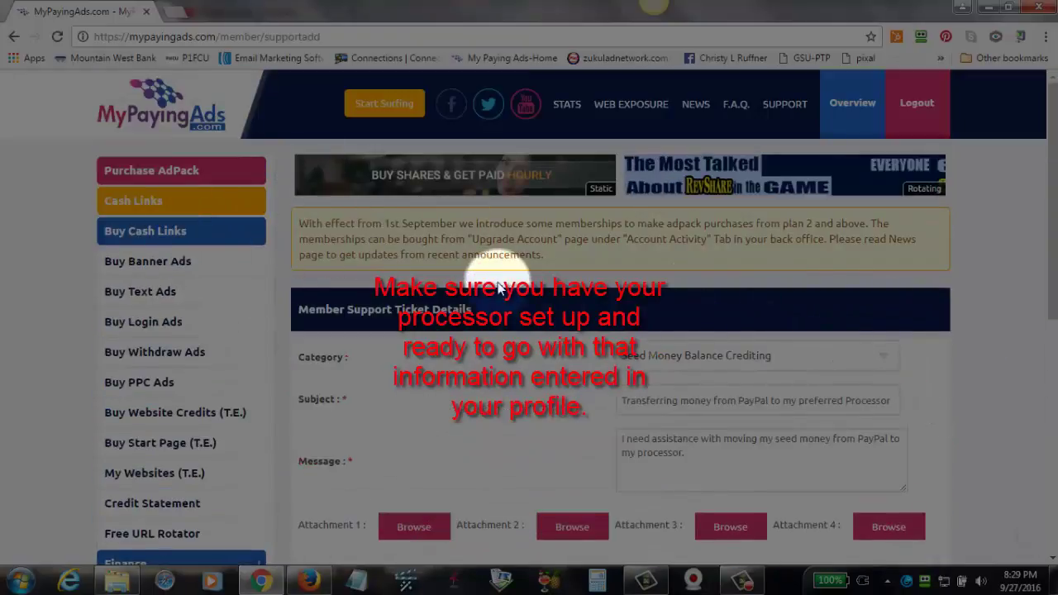
click(16, 38)
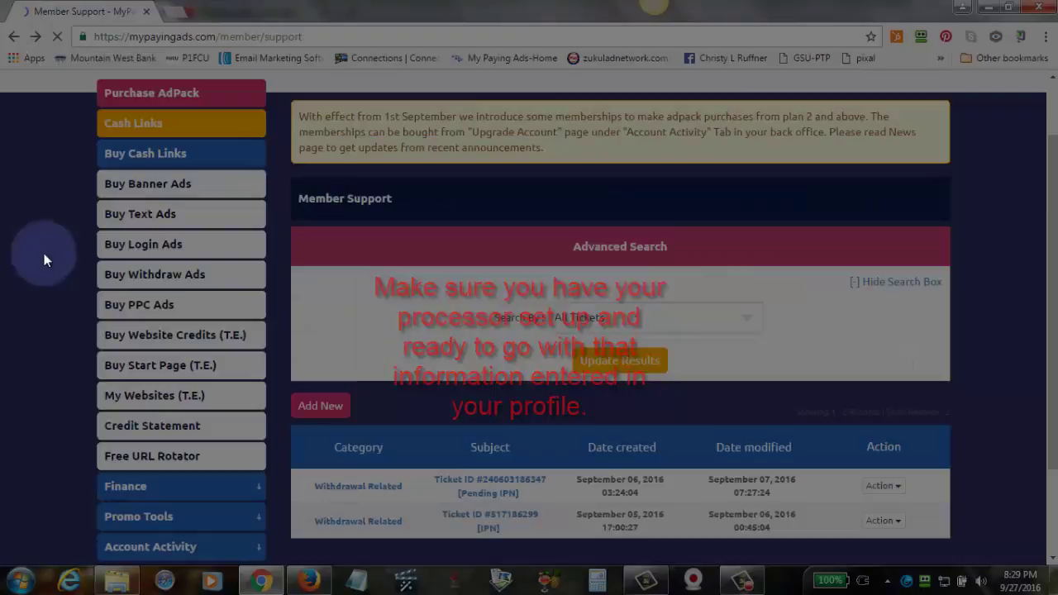
scroll(562, 290, down, 2)
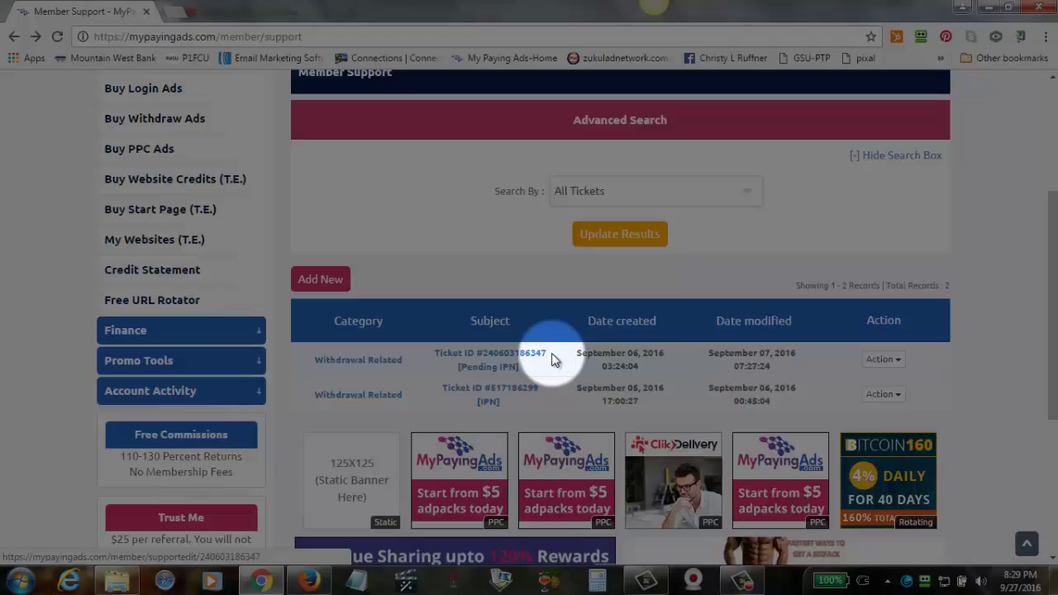
Copy the ticket ID text of the Pending IPN ticket from the support ticket list
drag(551, 353, 446, 355)
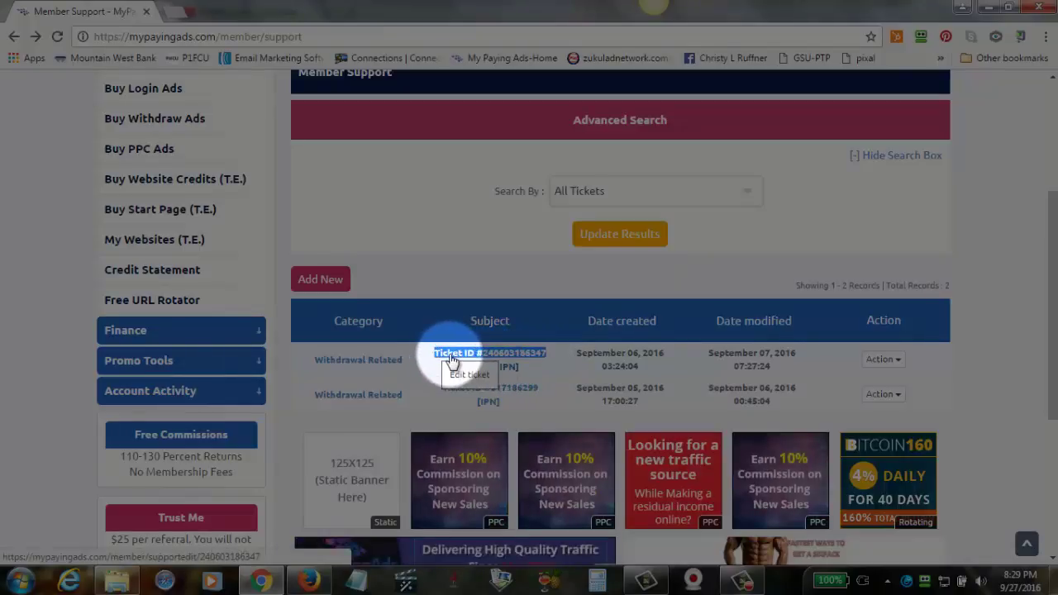
right_click(450, 357)
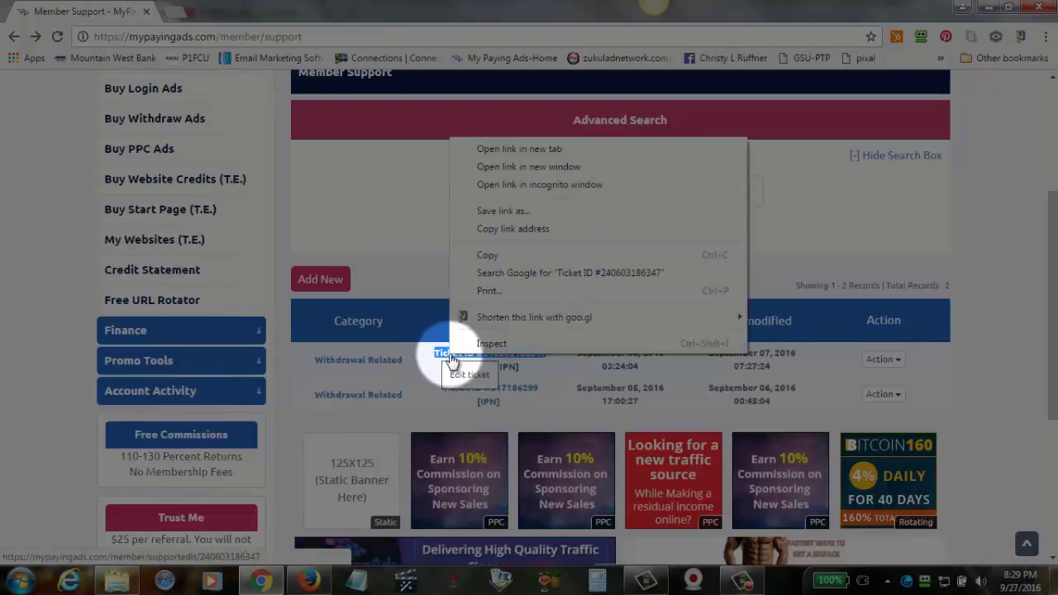
click(492, 257)
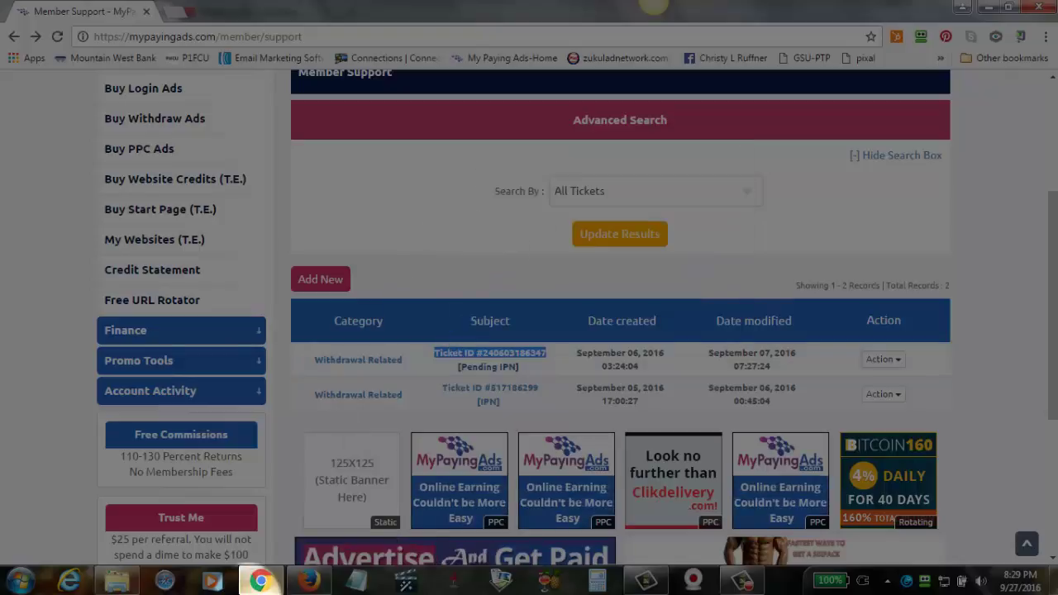
Switch to Facebook in Firefox and open the MyPayingAds group
click(307, 581)
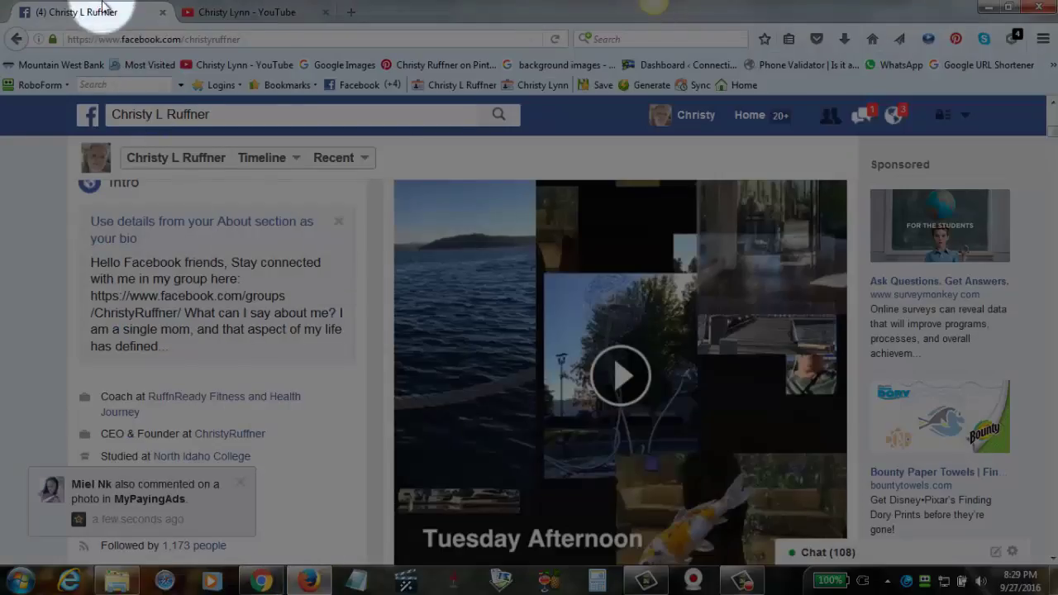
scroll(415, 170, up, 5)
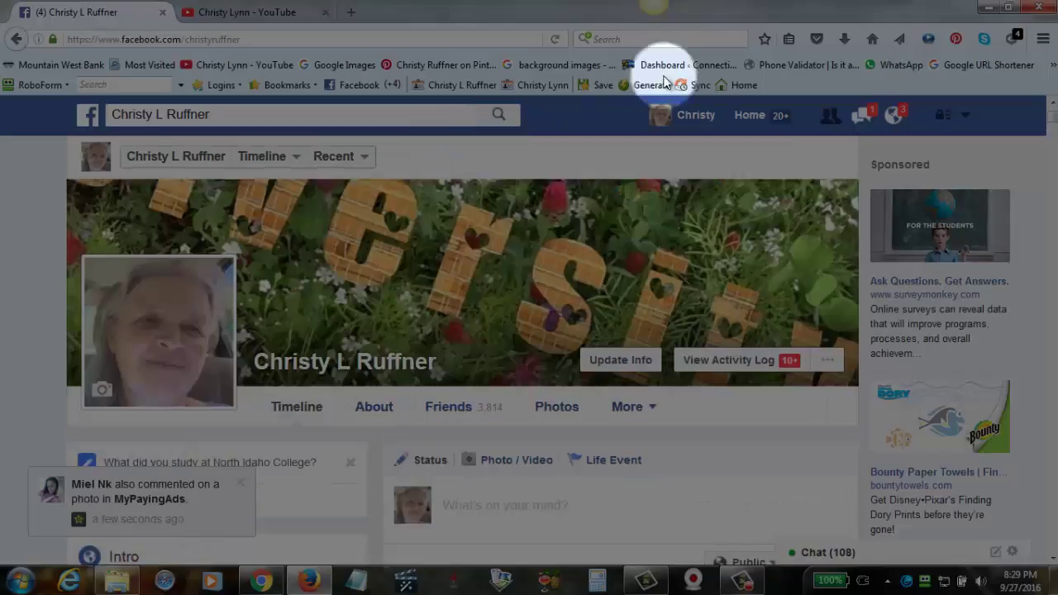
click(750, 116)
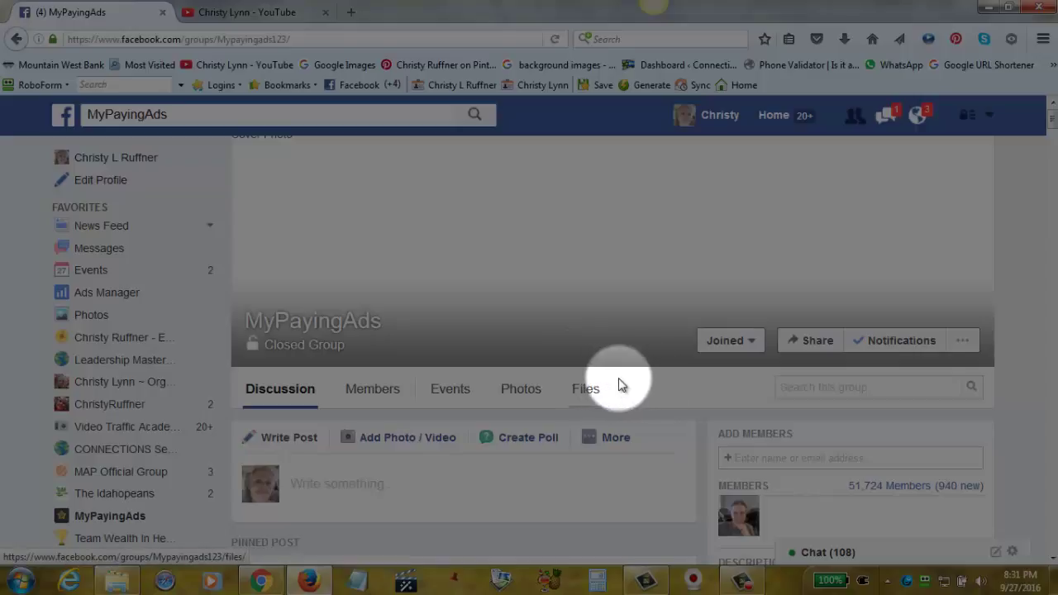
Find the July 9 group post about delayed support tickets and examine its instructions and the ticket ID comments below it
scroll(631, 384, down, 6)
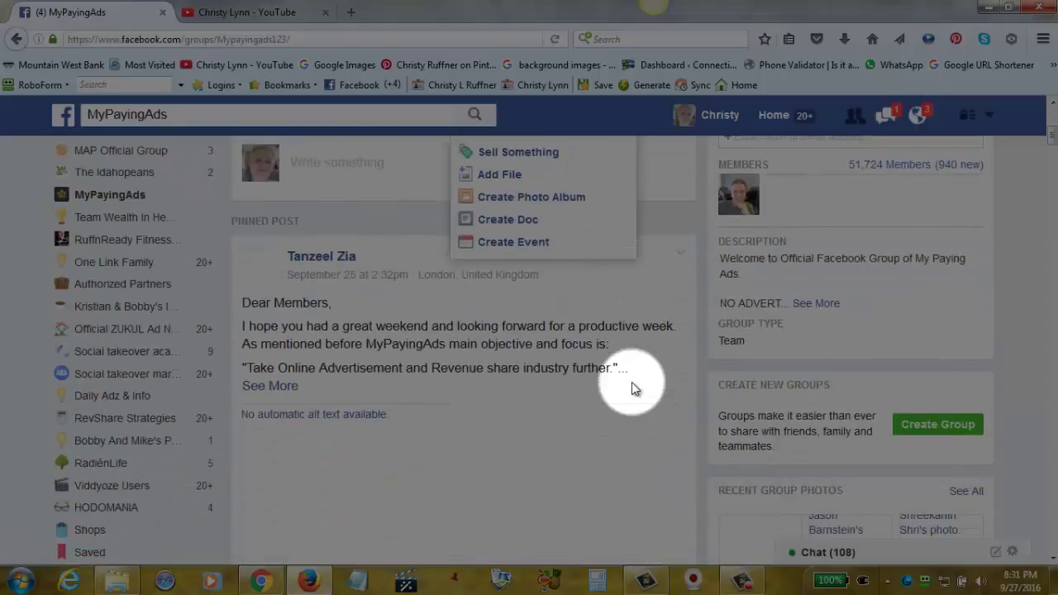
scroll(633, 389, down, 10)
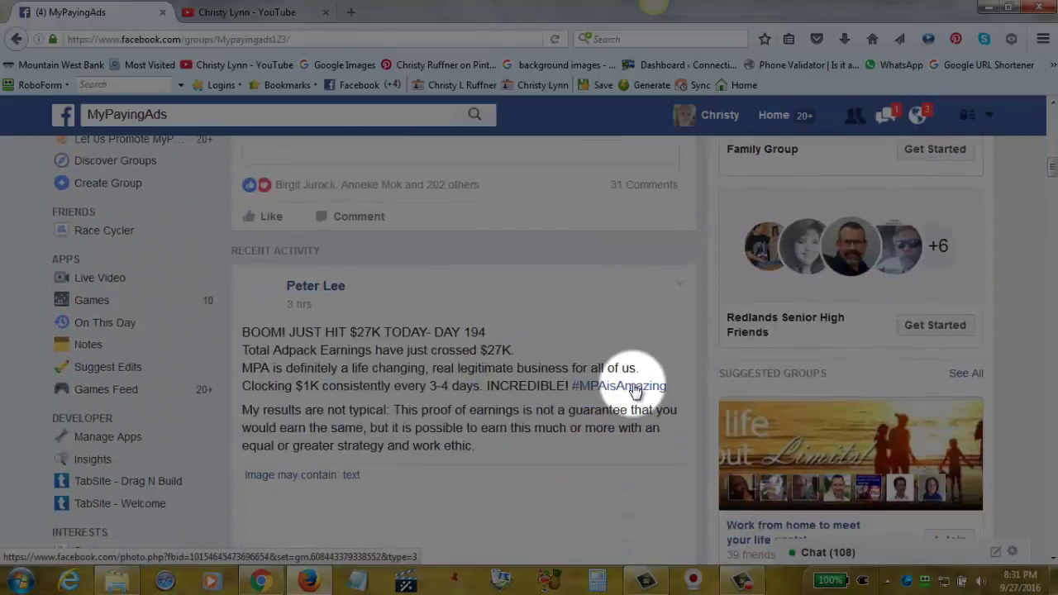
scroll(634, 390, down, 5)
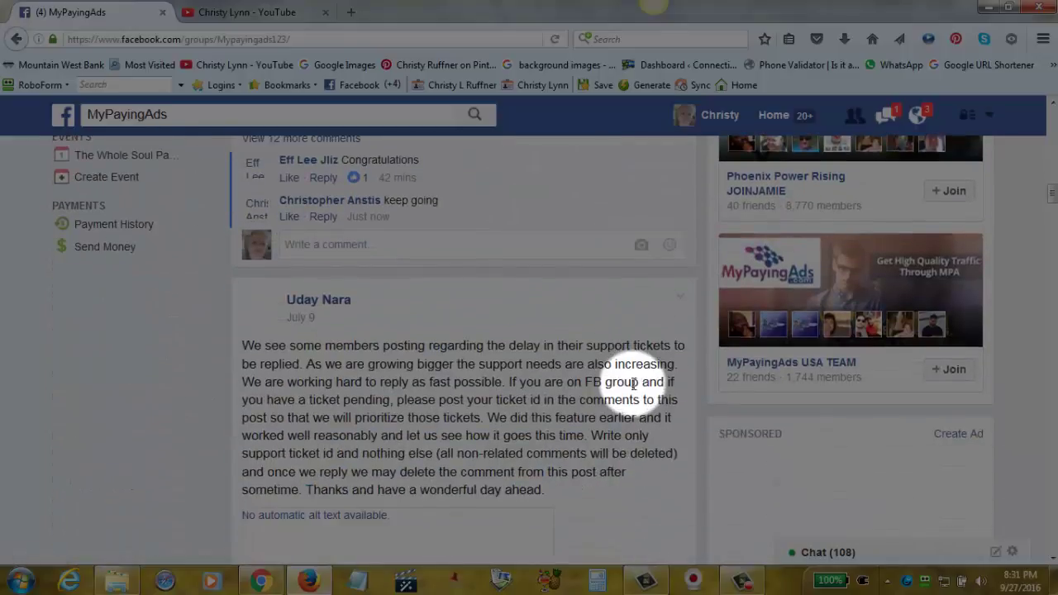
scroll(632, 390, down, 1)
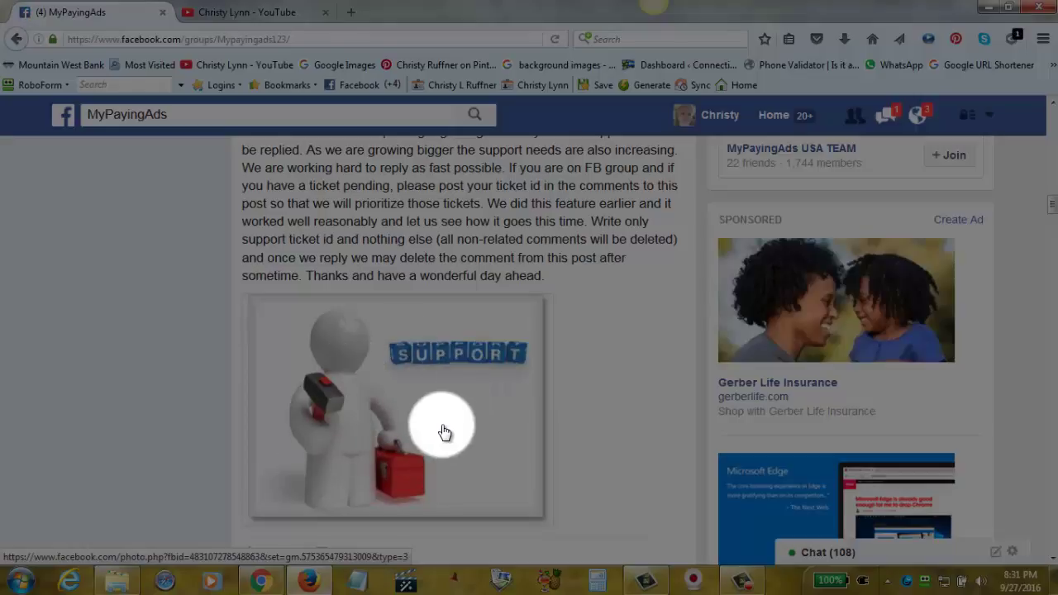
scroll(444, 432, up, 4)
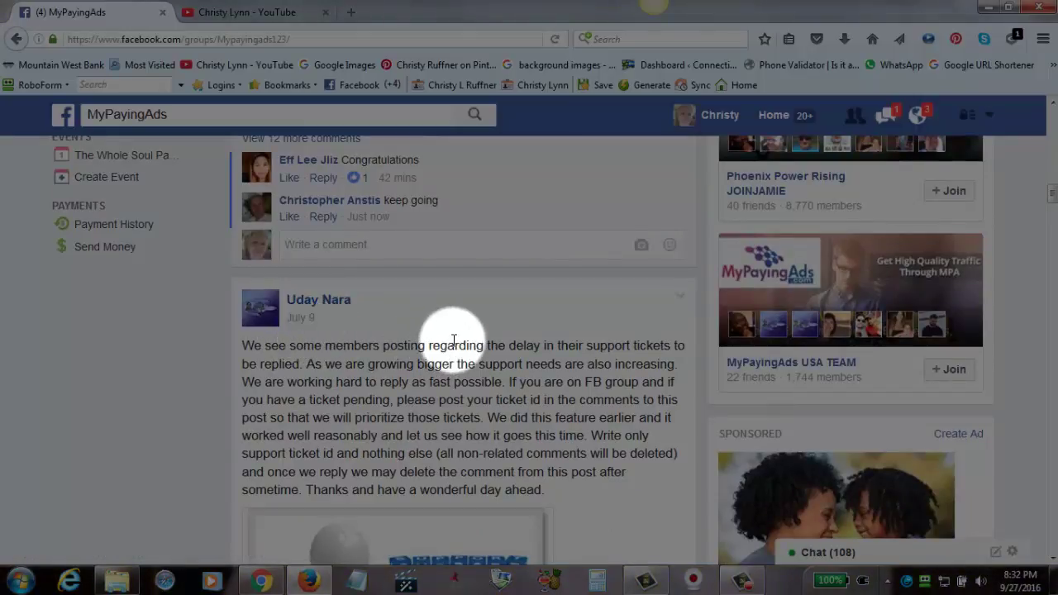
scroll(528, 348, down, 6)
scroll(533, 345, down, 2)
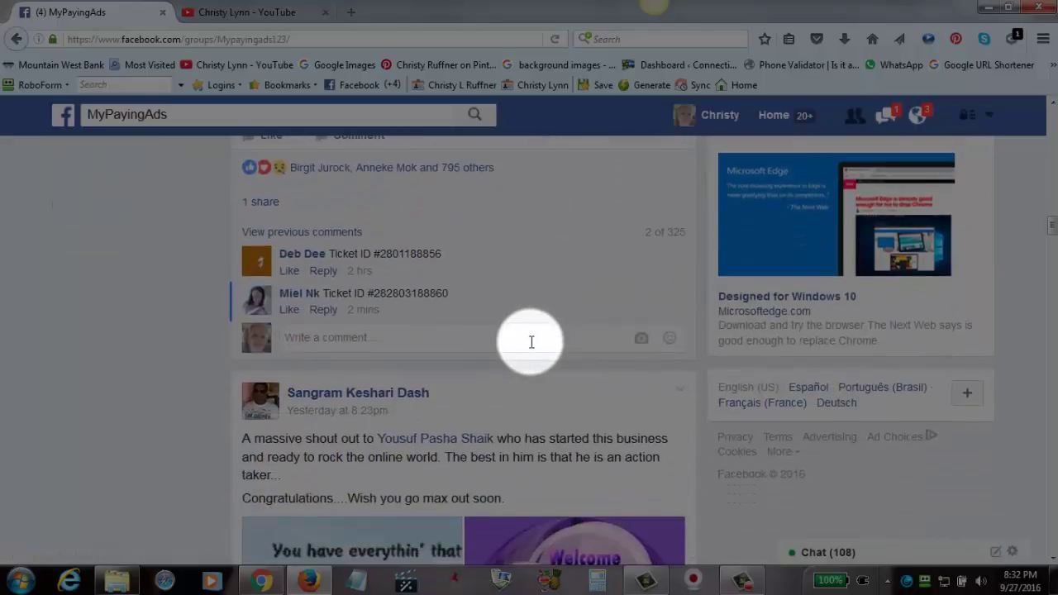